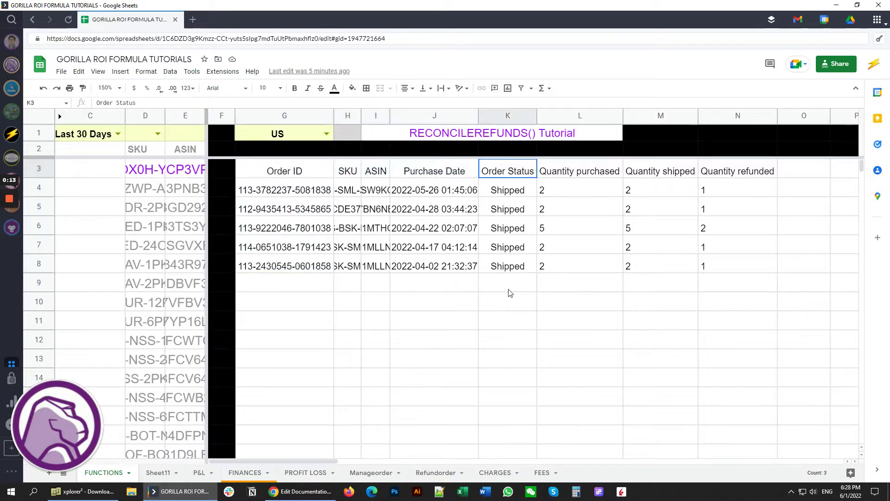
# Step: Examine the order status and the purchased, shipped and refunded quantities in the refund reconciliation table
pyautogui.click(519, 266)
pyautogui.moveTo(596, 172); pyautogui.dragTo(598, 283)
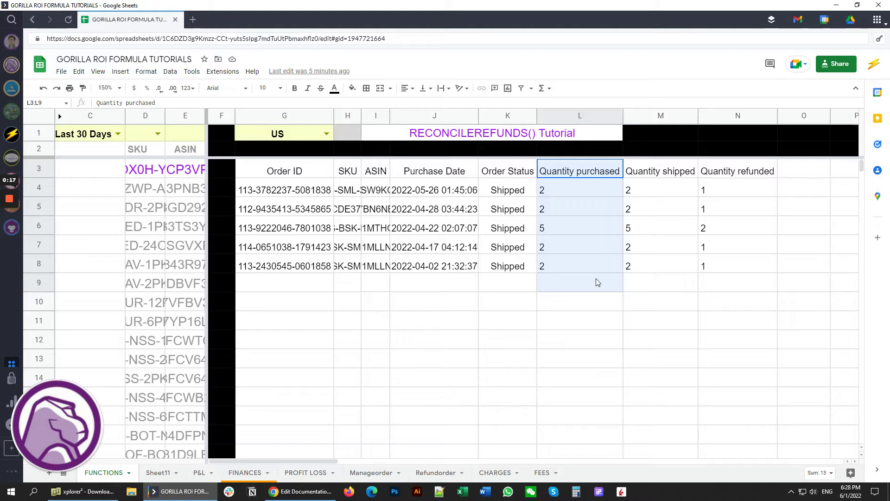
pyautogui.moveTo(654, 226); pyautogui.dragTo(658, 284)
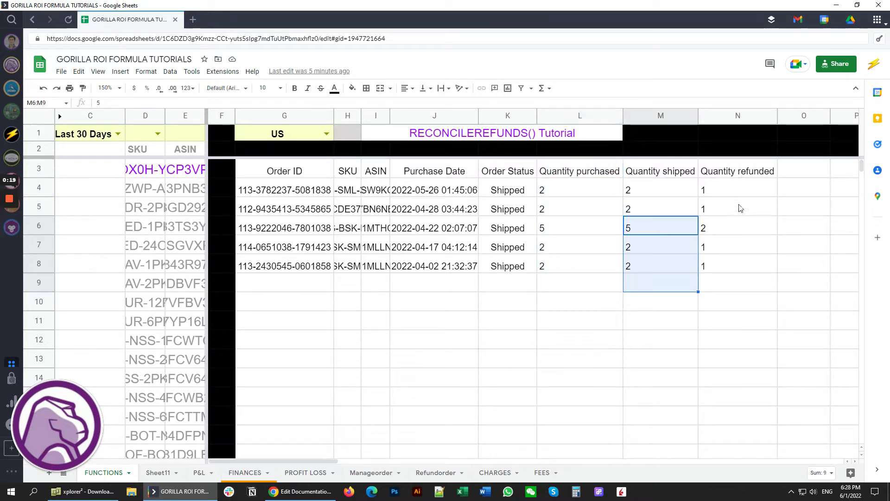
pyautogui.moveTo(737, 172); pyautogui.dragTo(745, 265)
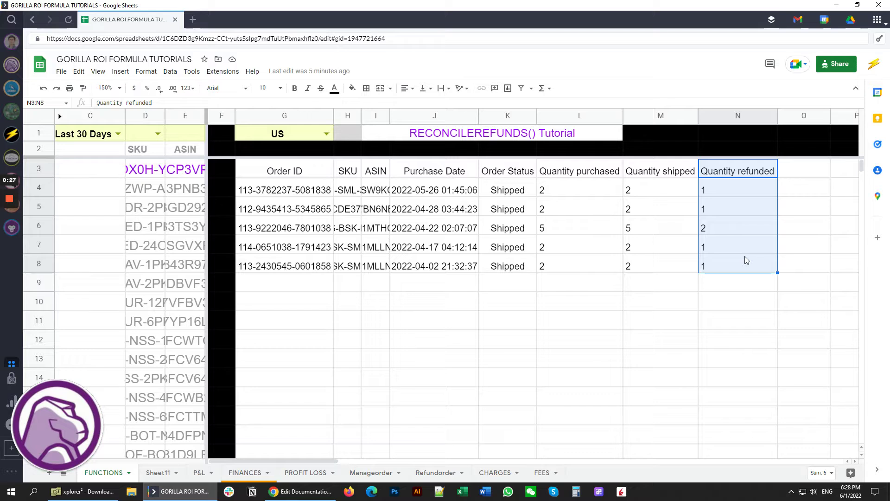
pyautogui.click(563, 193)
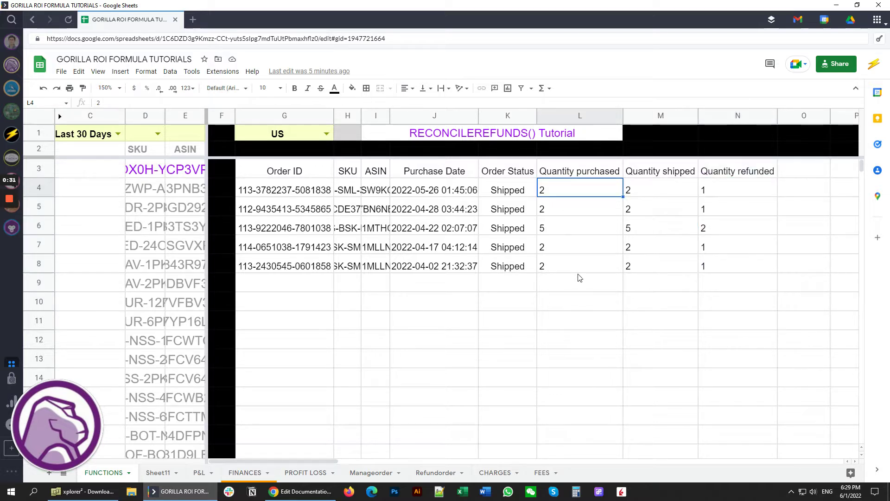
pyautogui.click(737, 195)
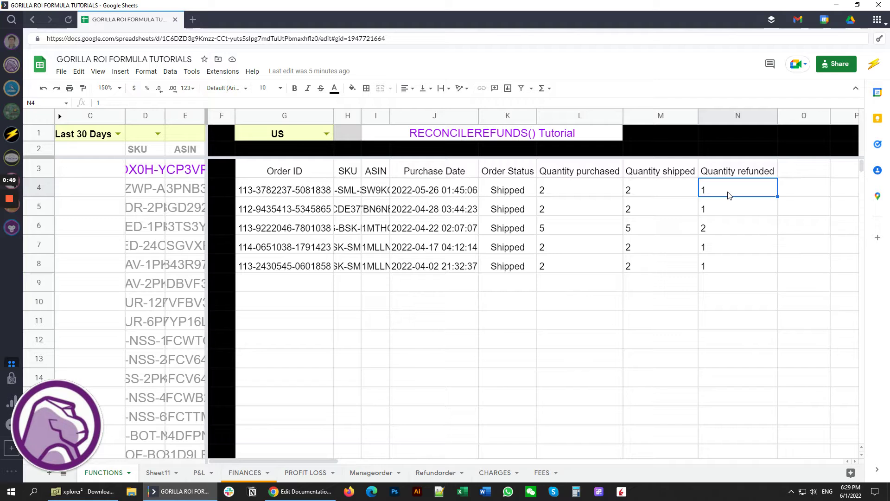
# Step: Clear the existing formula in cell G3 and start a new GORILLA_RECONCILEREFUNDS formula there
pyautogui.click(273, 181)
pyautogui.press('Return')
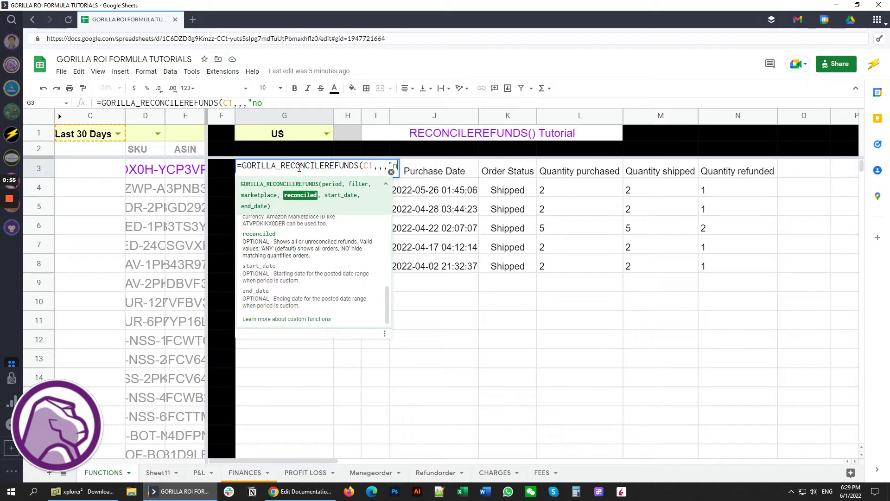
pyautogui.press('Escape')
pyautogui.press('Delete')
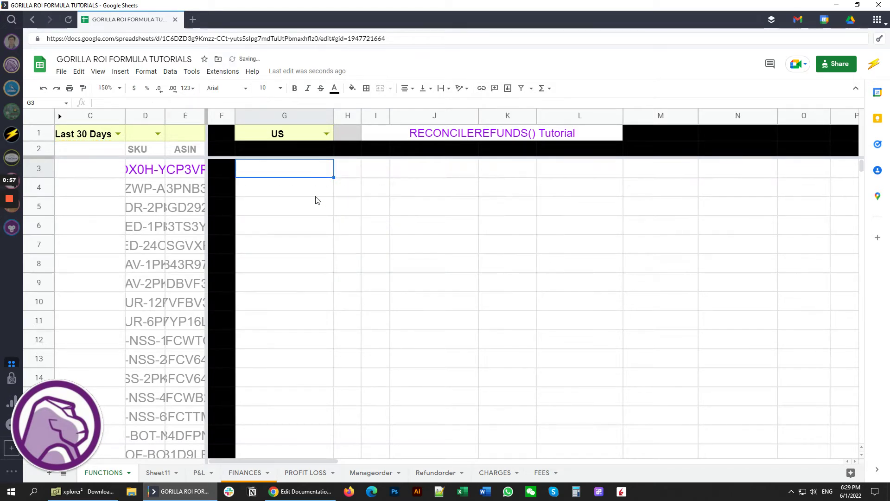
pyautogui.write('=gorilla_recon')
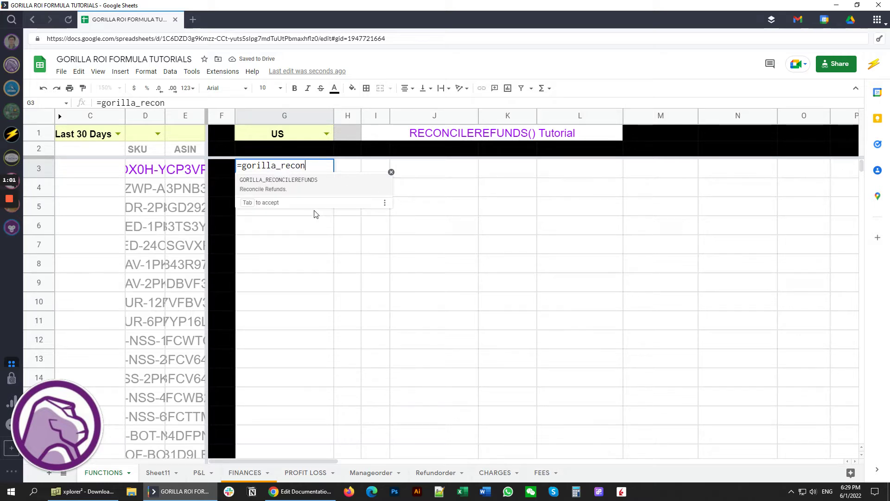
pyautogui.press('Tab')
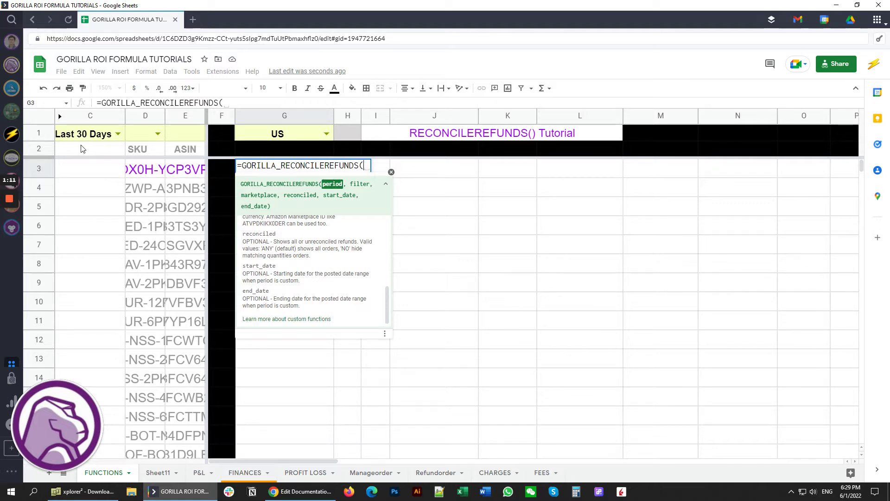
pyautogui.write('"last 30 days')
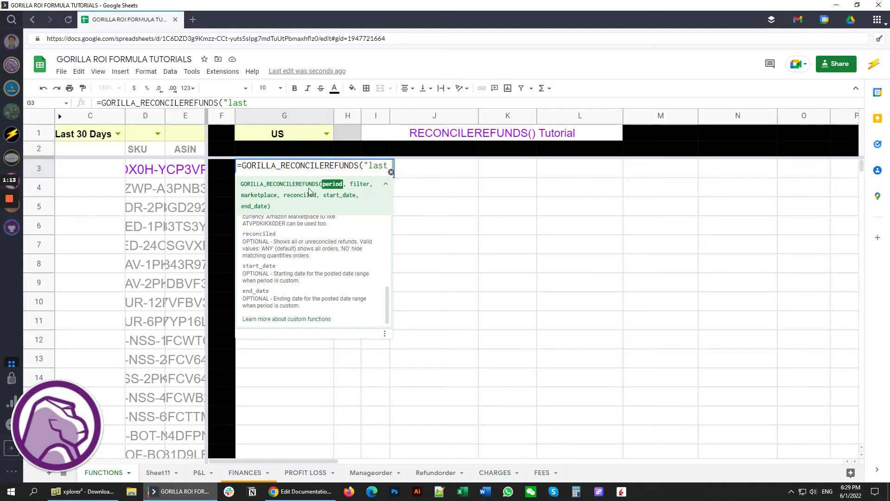
pyautogui.press('BackSpace')
pyautogui.press('BackSpace')
pyautogui.press('BackSpace')
pyautogui.press('BackSpace')
pyautogui.press('BackSpace')
pyautogui.press('BackSpace')
pyautogui.press('BackSpace')
pyautogui.press('BackSpace')
pyautogui.press('BackSpace')
pyautogui.press('BackSpace')
pyautogui.press('BackSpace')
pyautogui.press('BackSpace')
pyautogui.press('BackSpace')
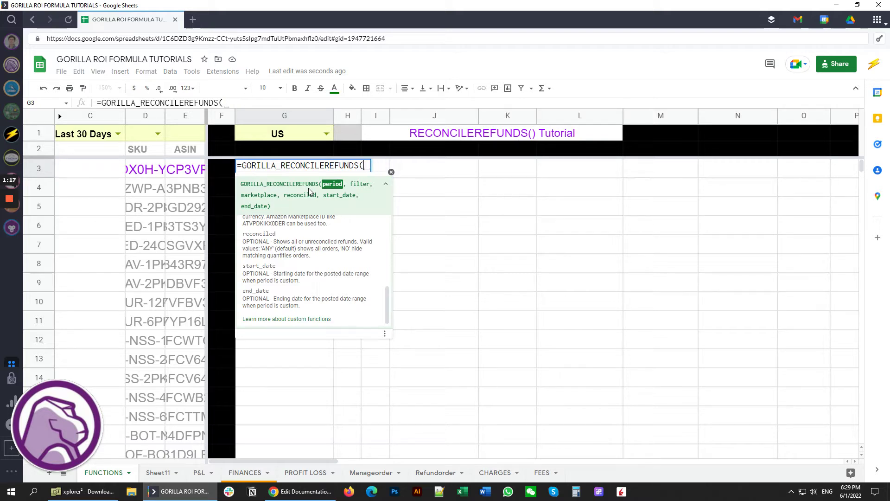
# Step: Use cell C1 as the period argument and complete the GORILLA_RECONCILEREFUNDS formula in G3
pyautogui.click(87, 138)
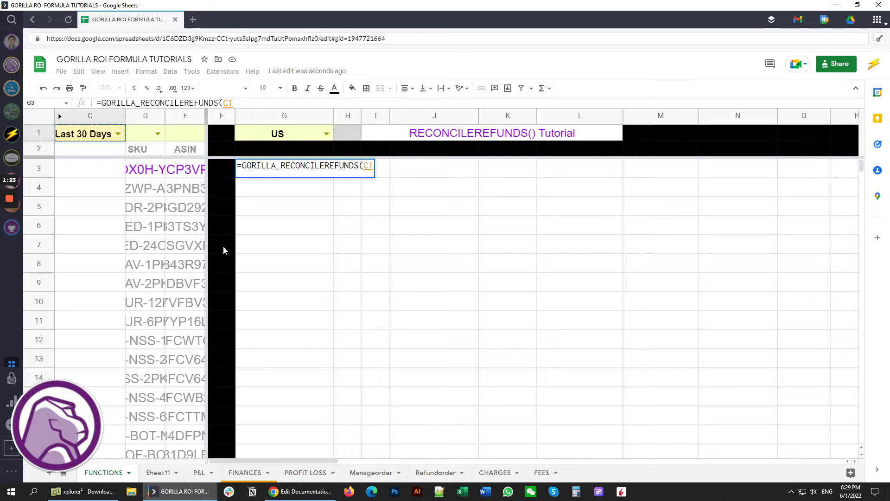
pyautogui.write(')')
pyautogui.press('Return')
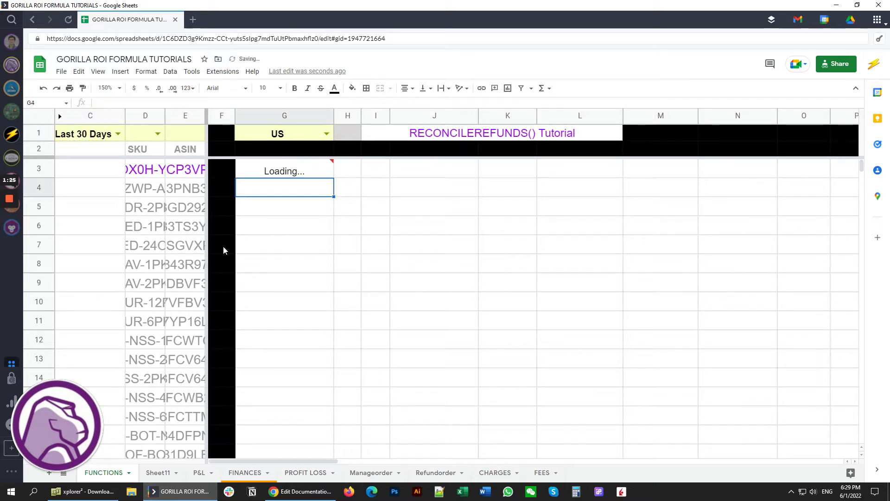
# Step: Review the G3 formula's argument help and examine the purchased and refunded quantities in the listed orders
pyautogui.click(302, 173)
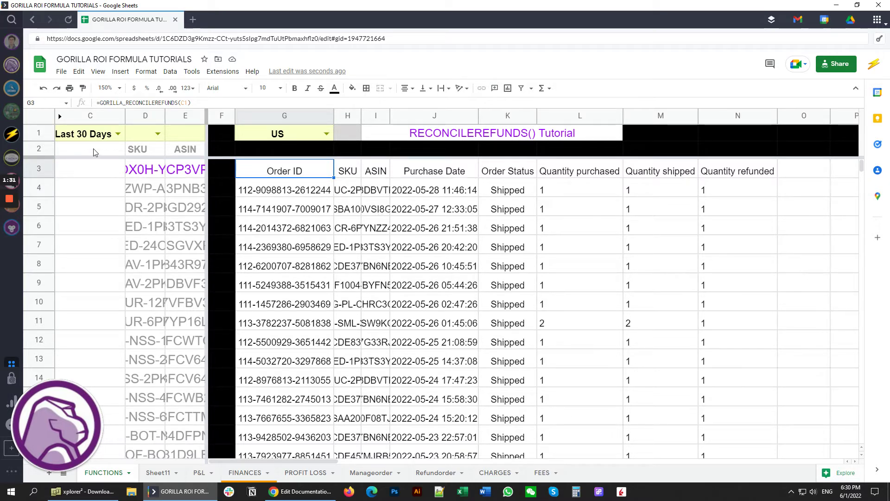
pyautogui.doubleClick(276, 170)
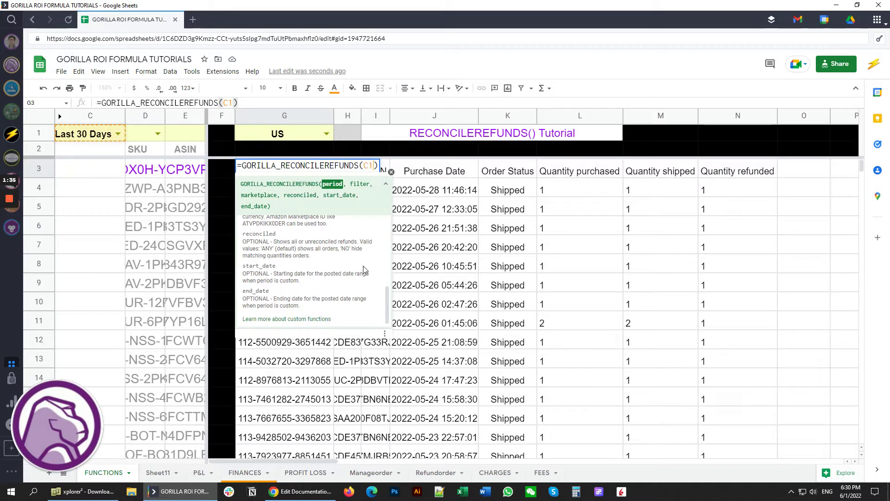
pyautogui.moveTo(388, 291); pyautogui.dragTo(387, 280)
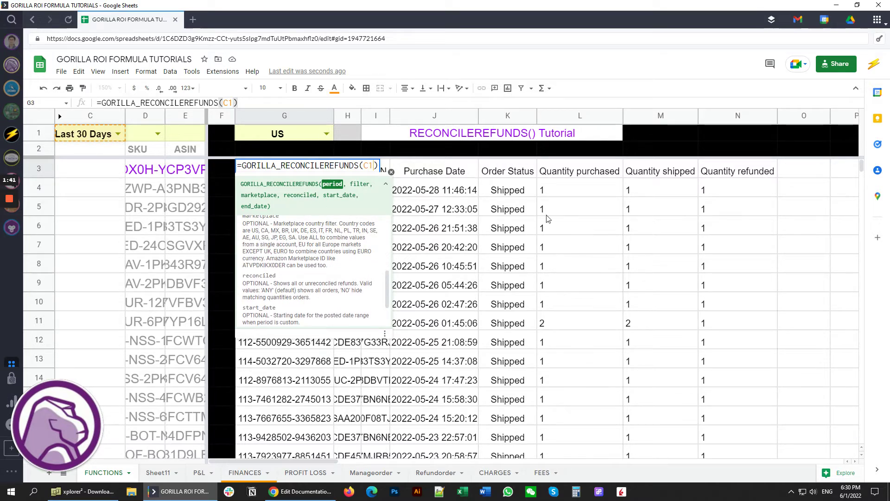
pyautogui.click(549, 190)
pyautogui.moveTo(303, 463); pyautogui.dragTo(325, 463)
pyautogui.moveTo(737, 190); pyautogui.dragTo(742, 398)
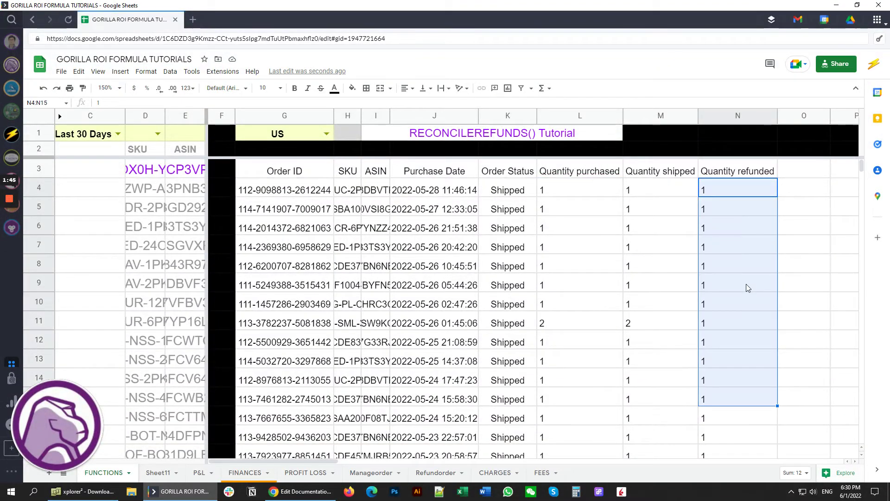
pyautogui.click(747, 286)
pyautogui.click(736, 248)
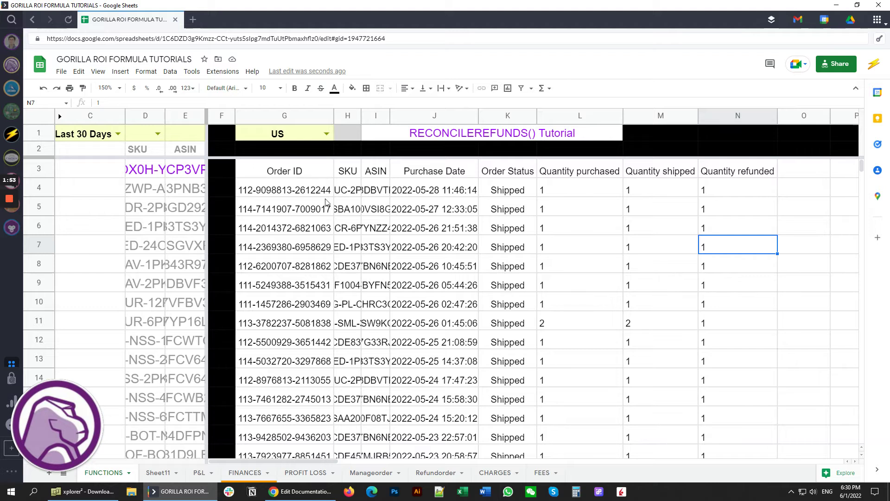
pyautogui.click(476, 135)
pyautogui.doubleClick(476, 134)
pyautogui.moveTo(475, 133); pyautogui.dragTo(531, 128)
pyautogui.write('ORDERS')
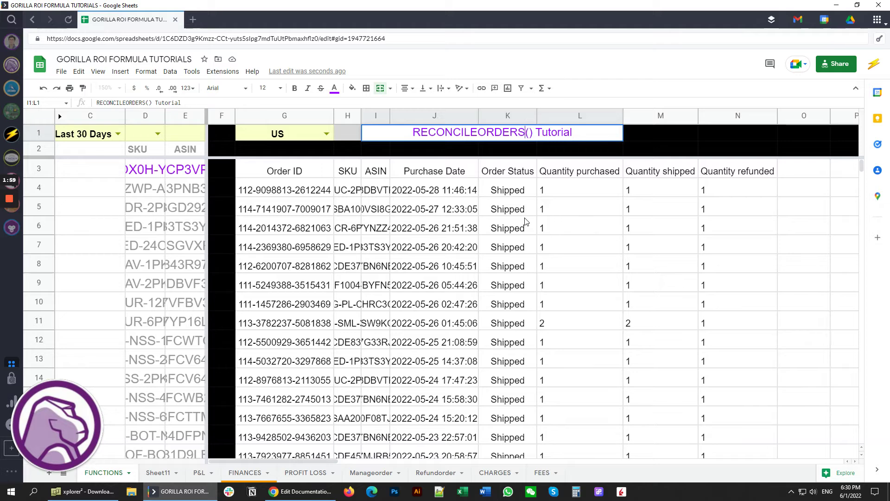
pyautogui.press('Escape')
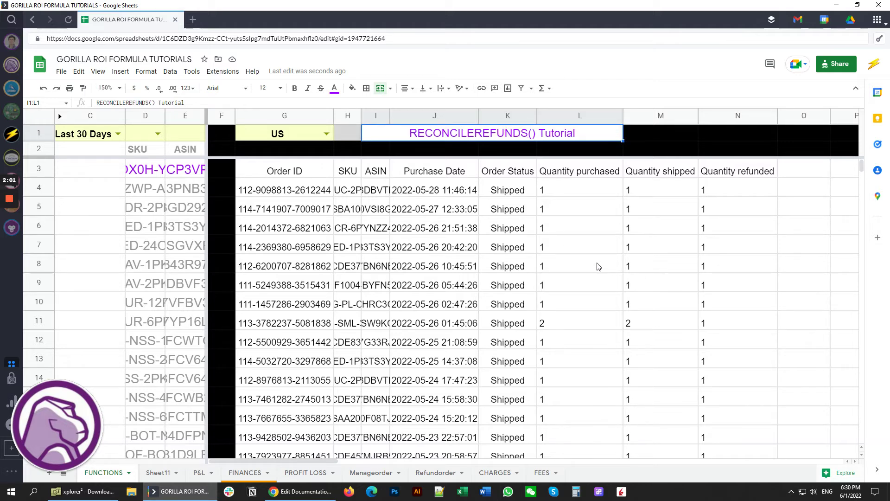
# Step: Compare the purchased, shipped and refunded quantities across the order list, including rows 8, 11 and 40
pyautogui.moveTo(598, 267); pyautogui.dragTo(732, 274)
pyautogui.scroll(-2, 662, 356)
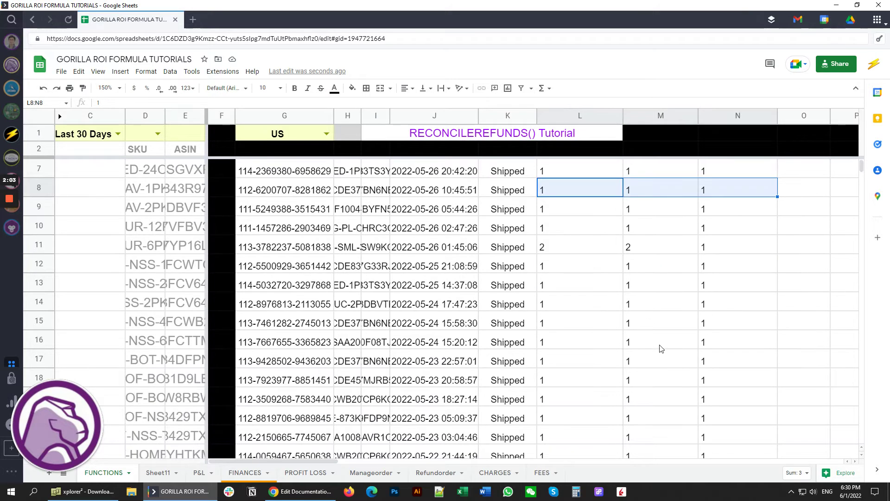
pyautogui.moveTo(592, 249); pyautogui.dragTo(744, 246)
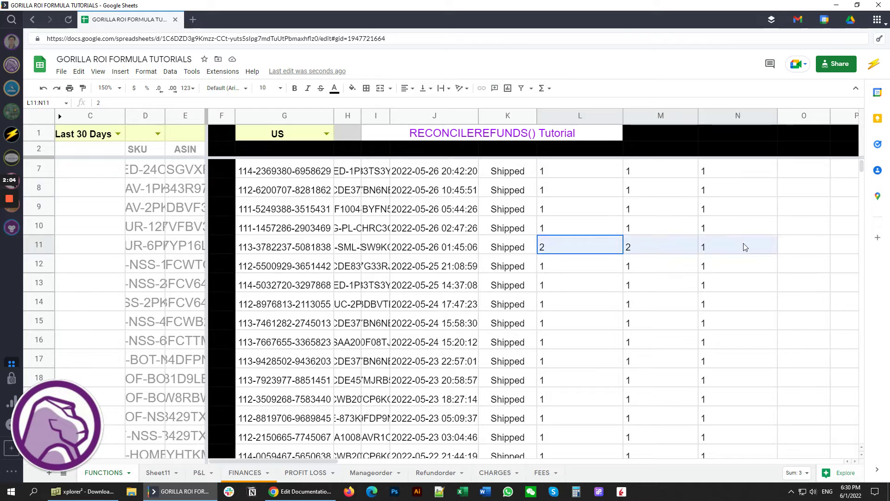
pyautogui.click(720, 247)
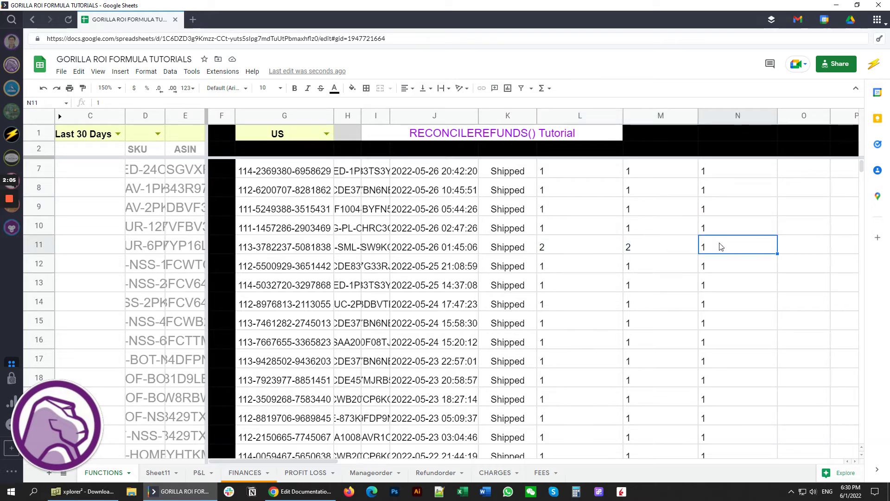
pyautogui.click(666, 248)
pyautogui.click(598, 246)
pyautogui.scroll(-1, 605, 358)
pyautogui.scroll(-8, 606, 358)
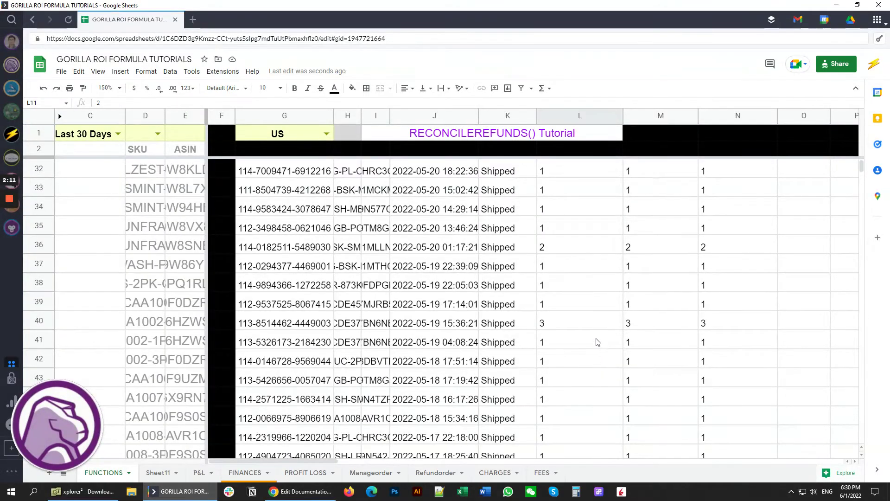
pyautogui.moveTo(586, 326); pyautogui.dragTo(721, 322)
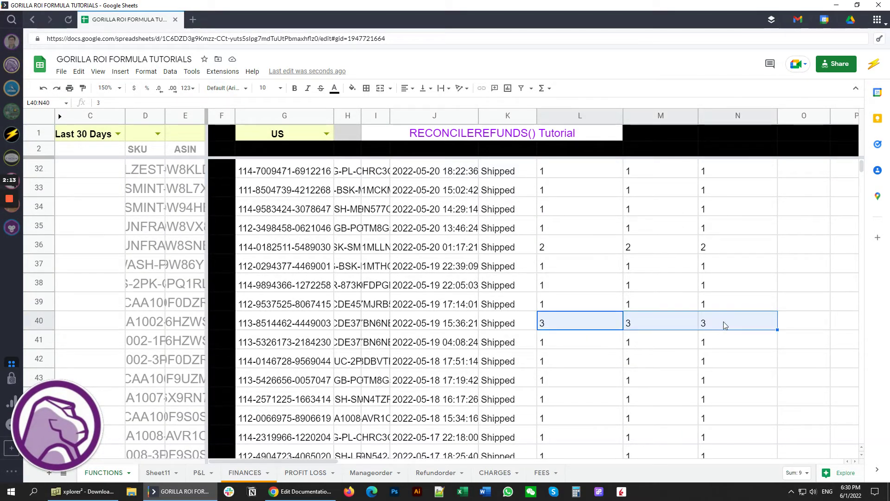
pyautogui.scroll(-10, 622, 368)
pyautogui.scroll(-20, 636, 368)
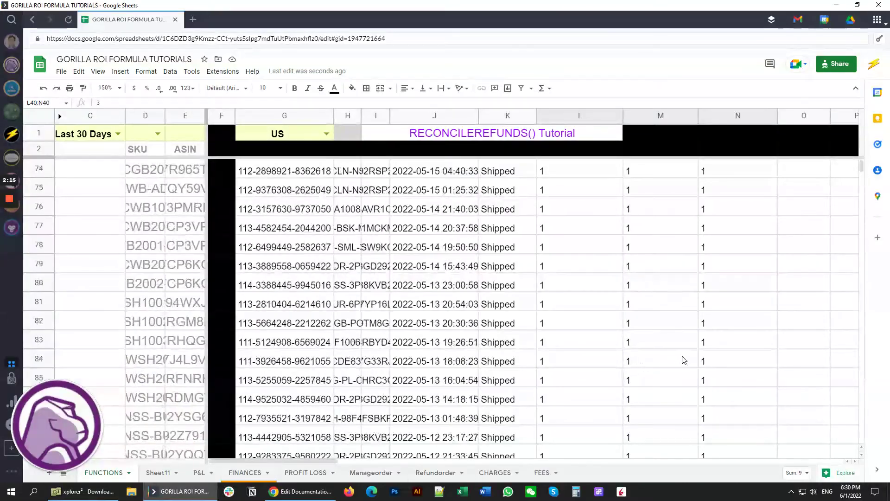
pyautogui.scroll(20, 693, 349)
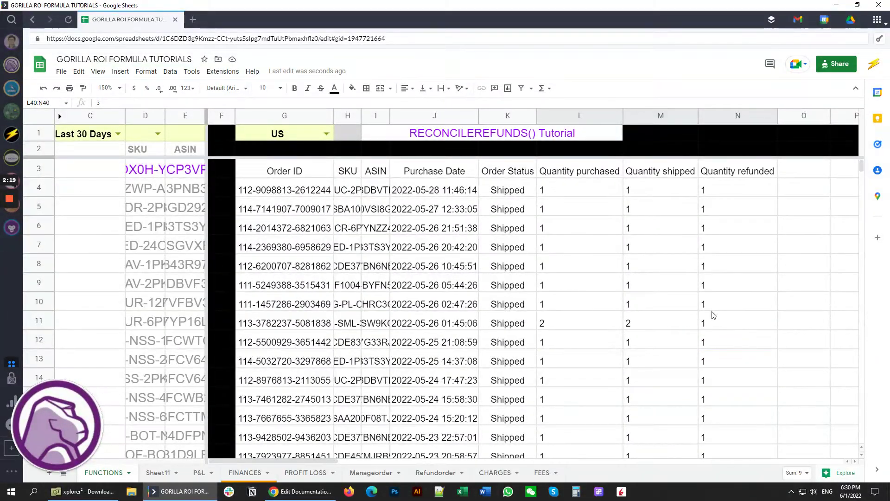
# Step: Add the SKU range D3:D9 as the filter argument after C1 in the G3 formula
pyautogui.doubleClick(311, 173)
pyautogui.click(374, 166)
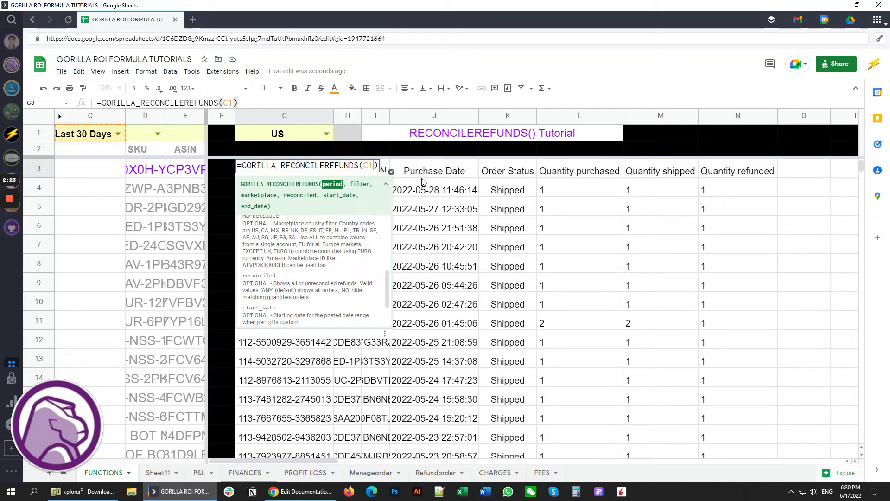
pyautogui.press('BackSpace')
pyautogui.write(',')
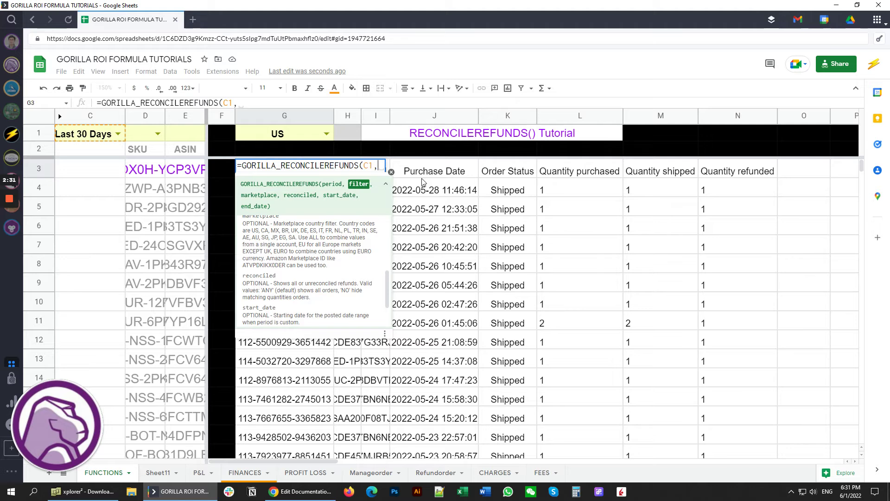
pyautogui.press('BackSpace')
pyautogui.write(';')
pyautogui.press('BackSpace')
pyautogui.write(',')
pyautogui.moveTo(146, 176); pyautogui.dragTo(145, 283)
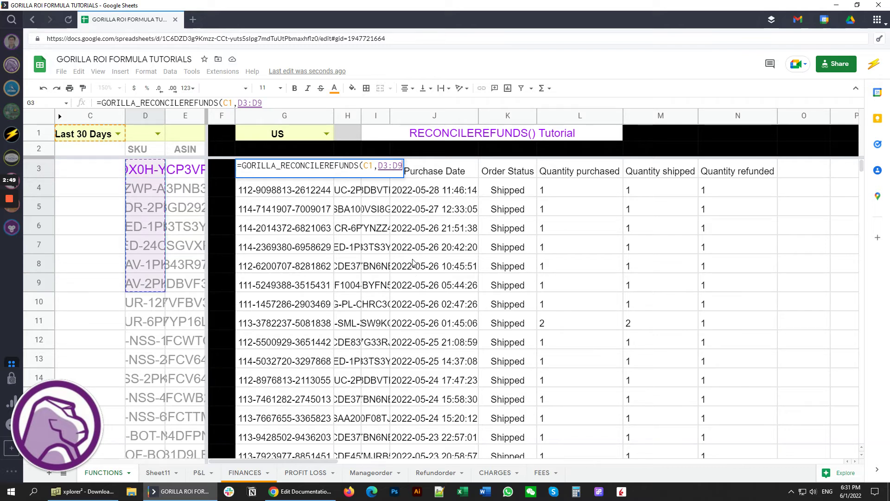
pyautogui.write(')')
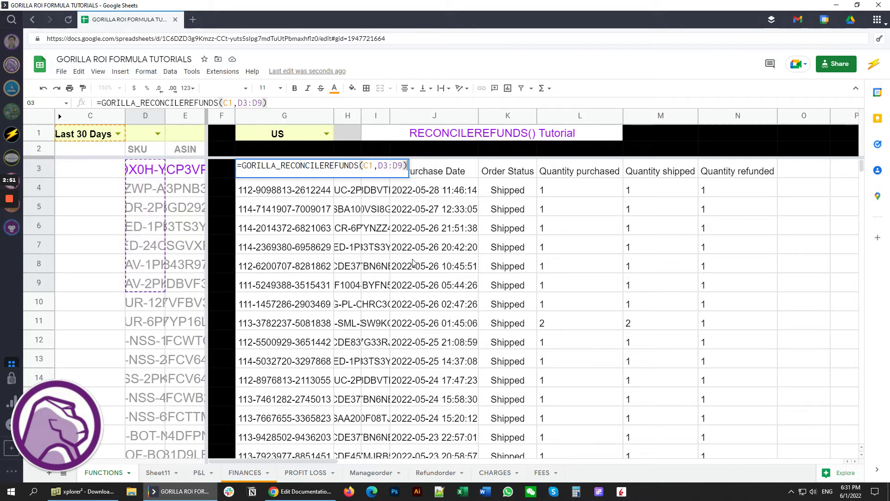
pyautogui.press('Return')
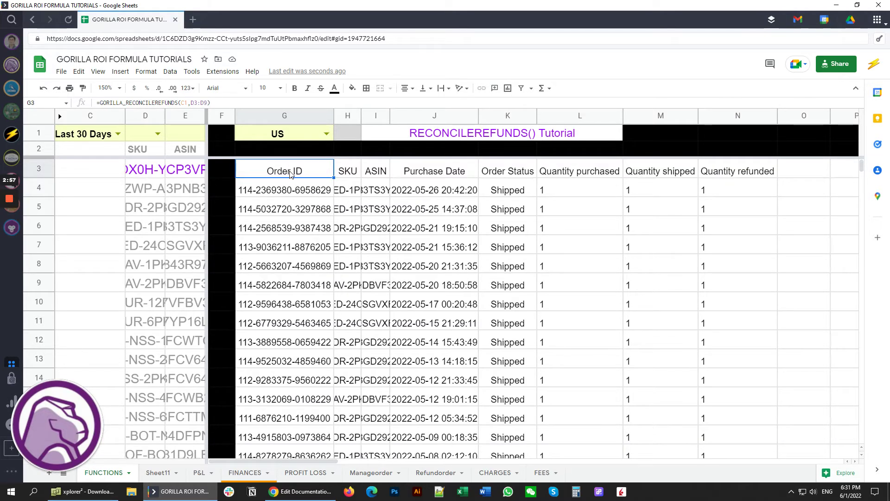
# Step: Add cell G1 as the marketplace argument after the D3:D9 filter range in the G3 formula
pyautogui.doubleClick(292, 175)
pyautogui.doubleClick(383, 167)
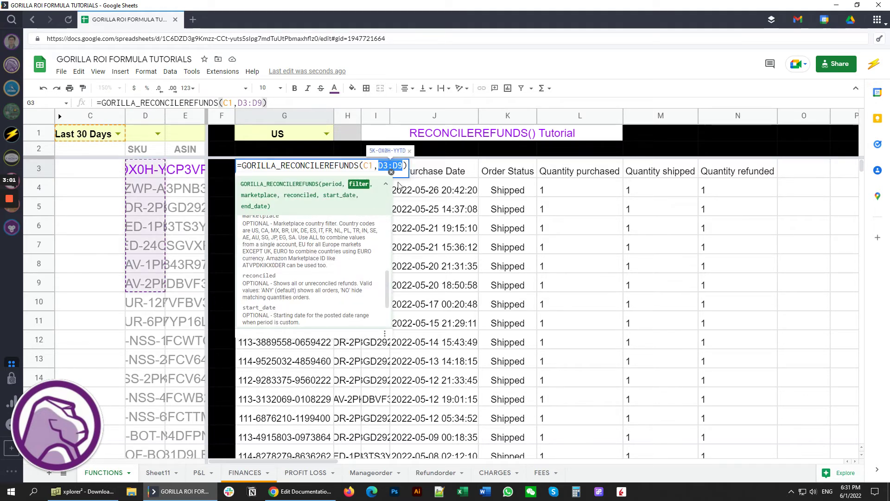
pyautogui.click(407, 169)
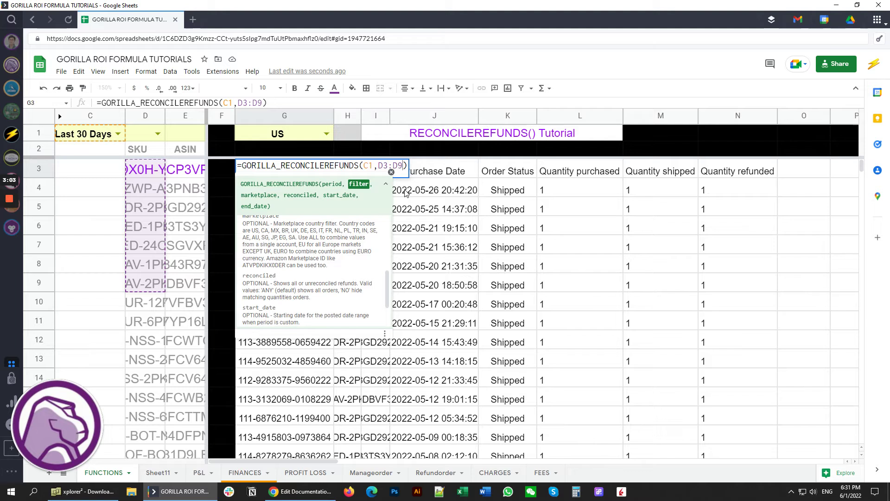
pyautogui.write(',')
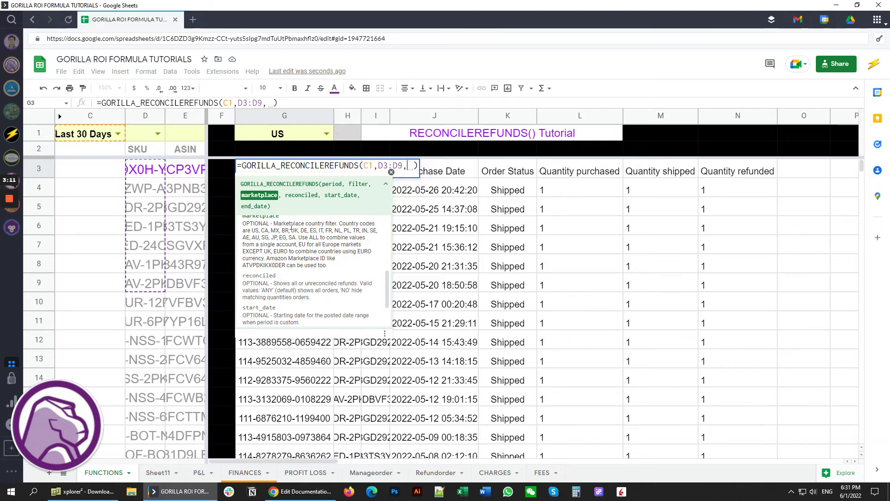
pyautogui.click(287, 137)
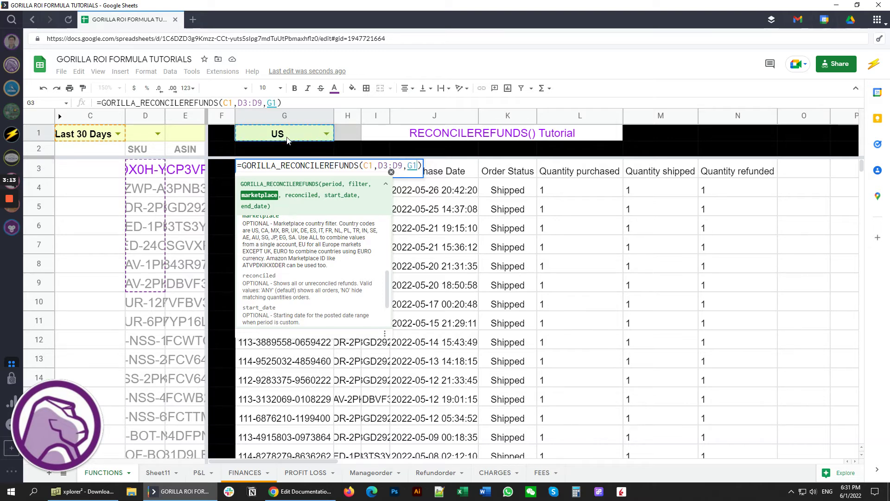
pyautogui.write(', ')
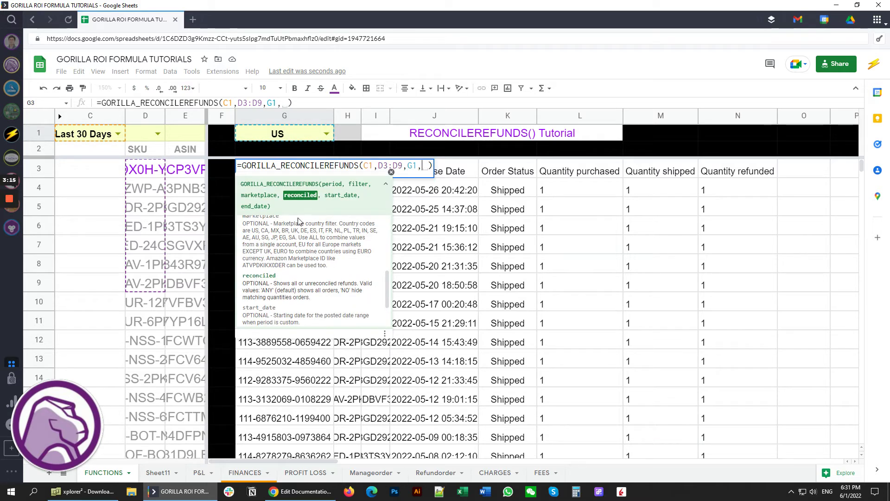
# Step: Set the reconciled argument of the G3 formula to "NO" and complete the formula
pyautogui.write('"ANY"')
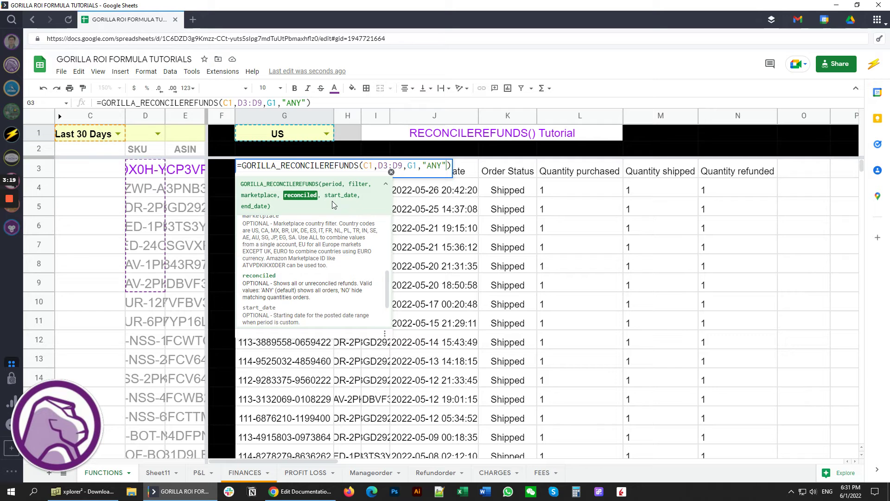
pyautogui.press('BackSpace')
pyautogui.press('BackSpace')
pyautogui.press('BackSpace')
pyautogui.press('BackSpace')
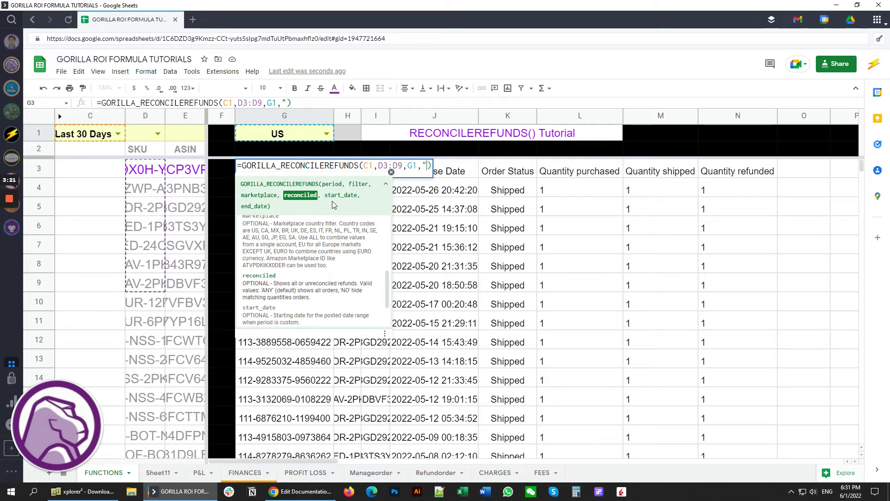
pyautogui.write('NO"')
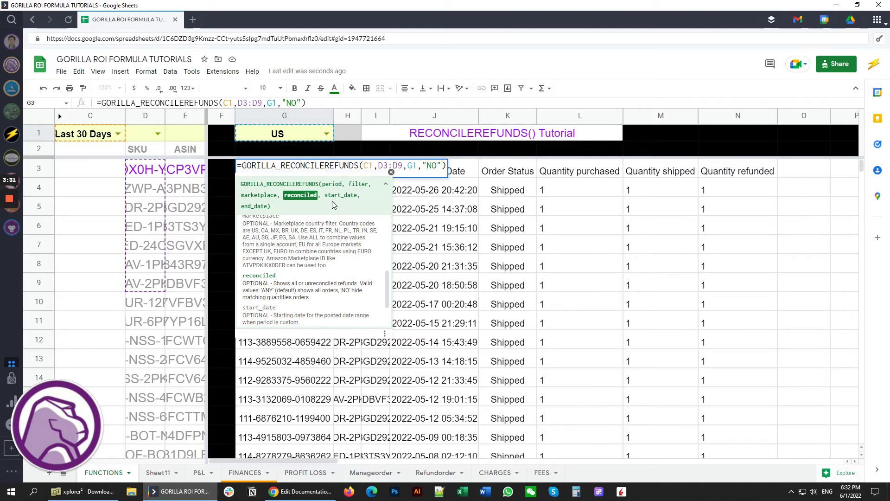
pyautogui.press('Return')
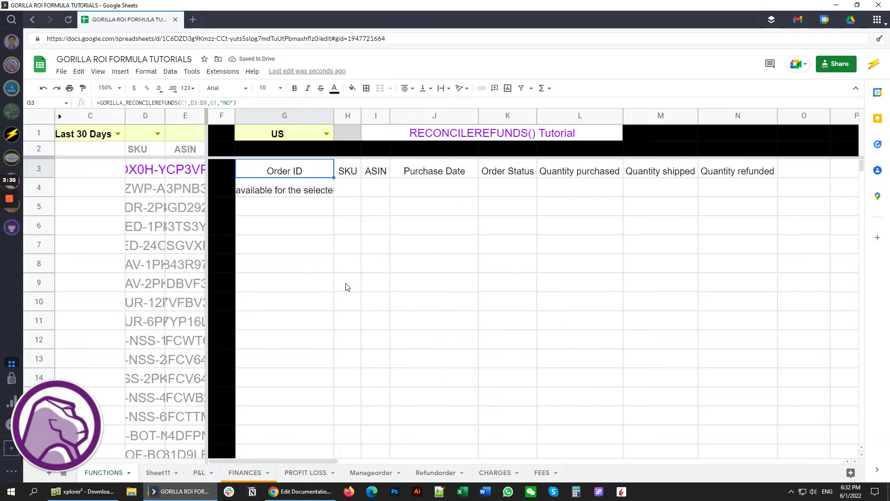
# Step: Remove the D3:D9 SKU range from the G3 formula, leaving the filter argument blank
pyautogui.doubleClick(300, 175)
pyautogui.moveTo(379, 166); pyautogui.dragTo(402, 165)
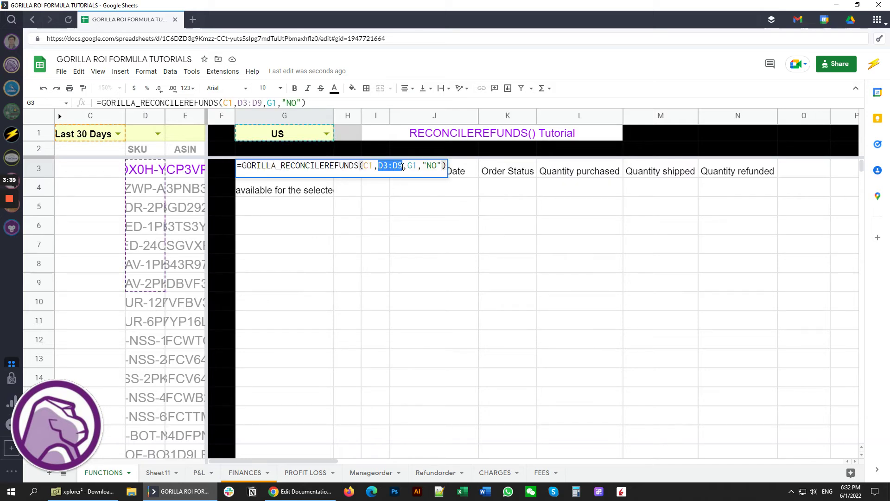
pyautogui.press('BackSpace')
pyautogui.press('Return')
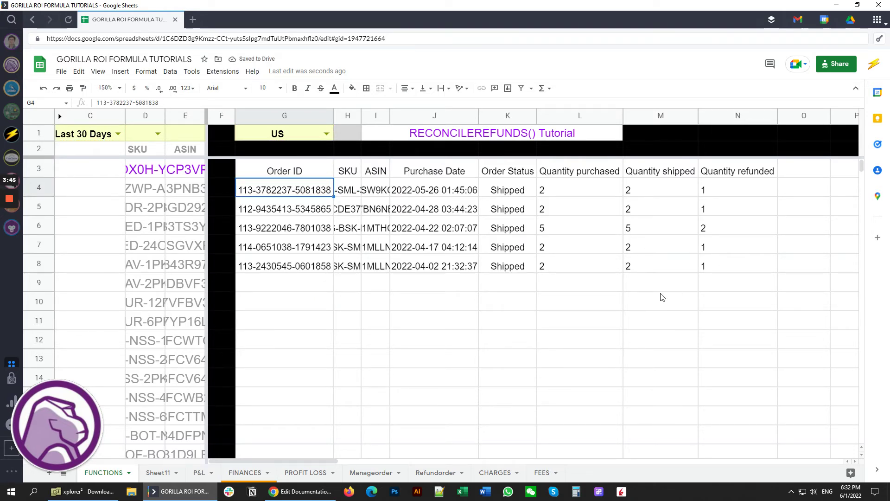
# Step: Compare the purchased, shipped and refunded quantities of the unreconciled orders in rows 4 to 8
pyautogui.moveTo(733, 191); pyautogui.dragTo(590, 191)
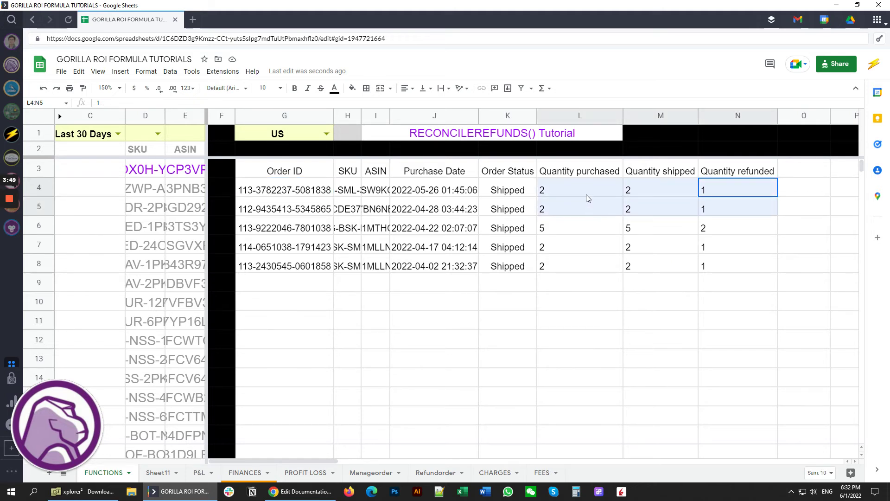
pyautogui.moveTo(588, 199); pyautogui.dragTo(592, 195)
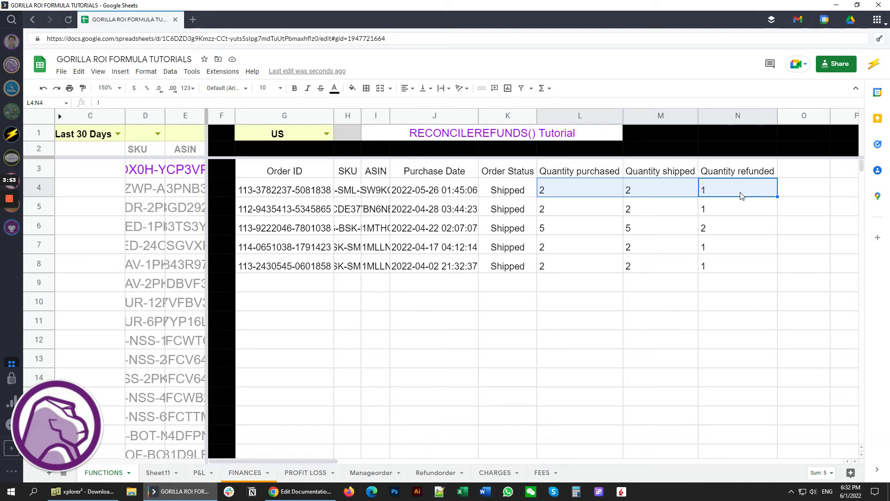
pyautogui.moveTo(737, 175); pyautogui.dragTo(591, 271)
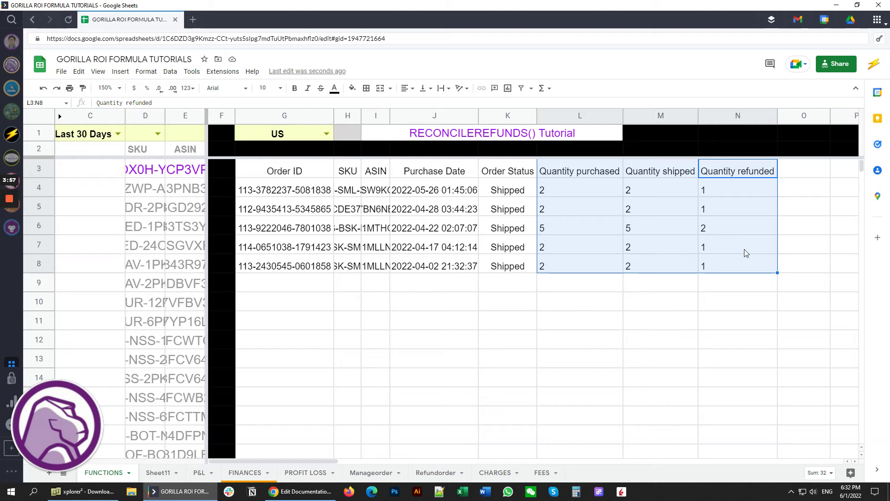
pyautogui.moveTo(747, 190); pyautogui.dragTo(742, 278)
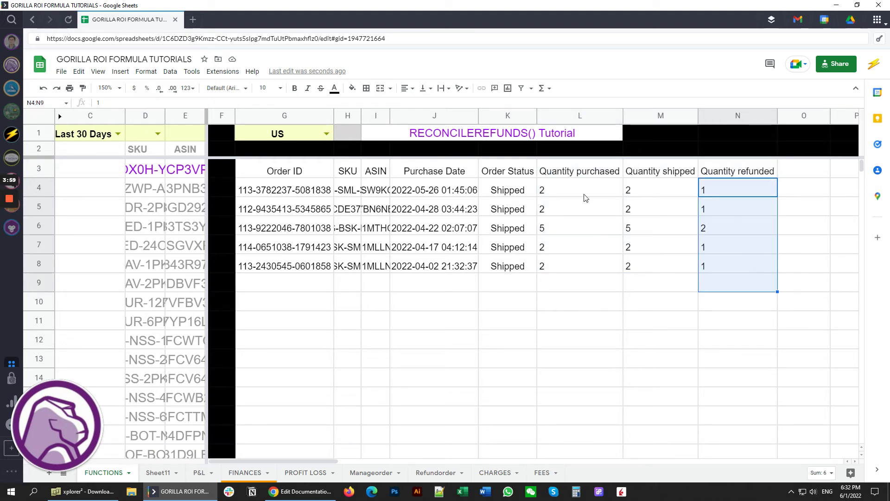
pyautogui.moveTo(589, 200); pyautogui.dragTo(573, 304)
pyautogui.click(567, 228)
pyautogui.click(561, 194)
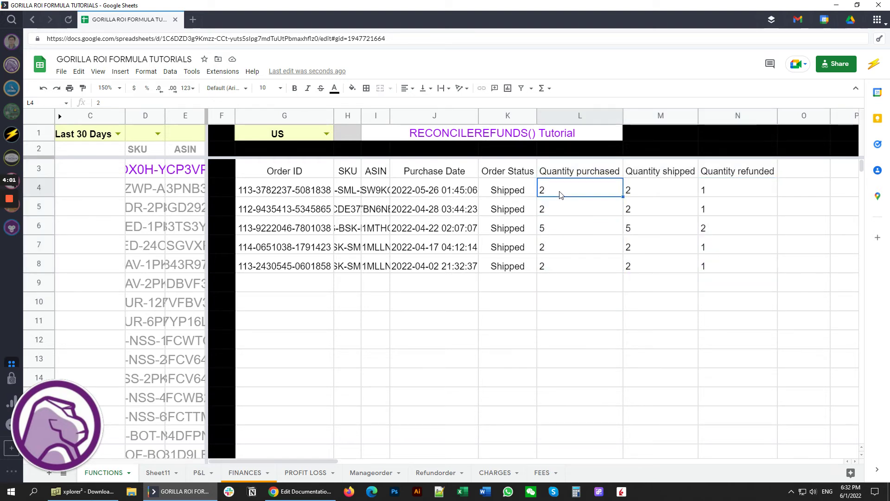
# Step: Replace the C1 period argument in the G3 formula with "custom"
pyautogui.click(290, 170)
pyautogui.doubleClick(291, 169)
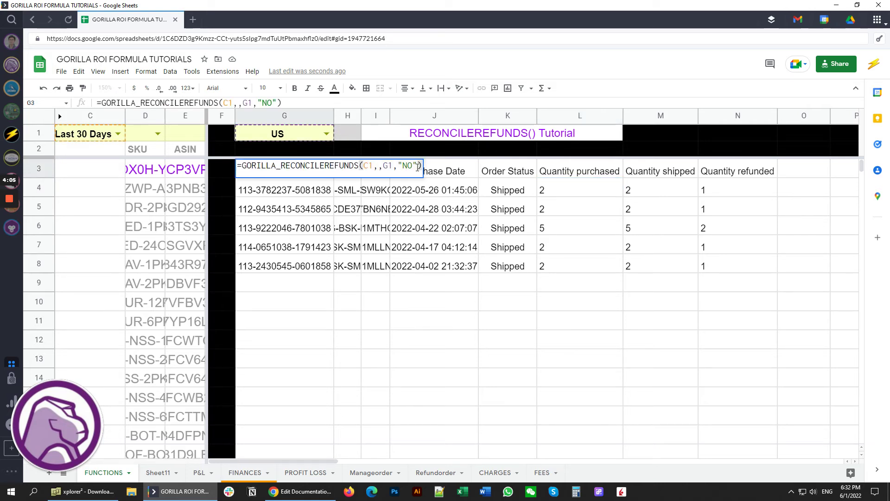
pyautogui.doubleClick(367, 166)
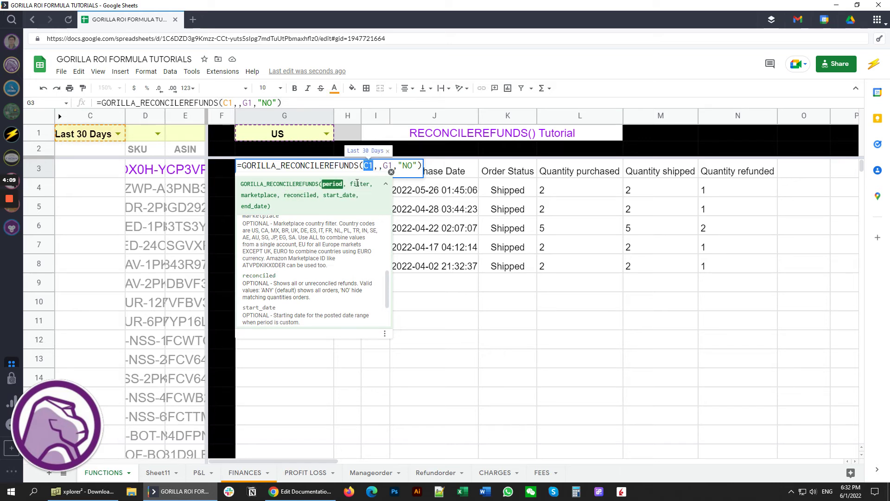
pyautogui.write('"custo')
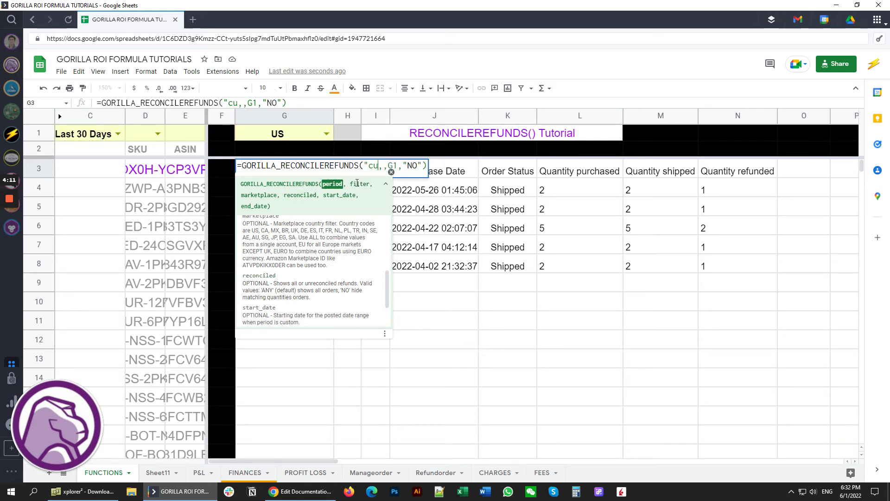
pyautogui.write('m"')
# Step: Add "2022-01-01" as the start_date argument after "NO" in the G3 formula
pyautogui.press('Right')
pyautogui.press('Right')
pyautogui.press('Right')
pyautogui.press('Right')
pyautogui.press('Right')
pyautogui.press('Right')
pyautogui.press('Right')
pyautogui.press('Right')
pyautogui.press('Right')
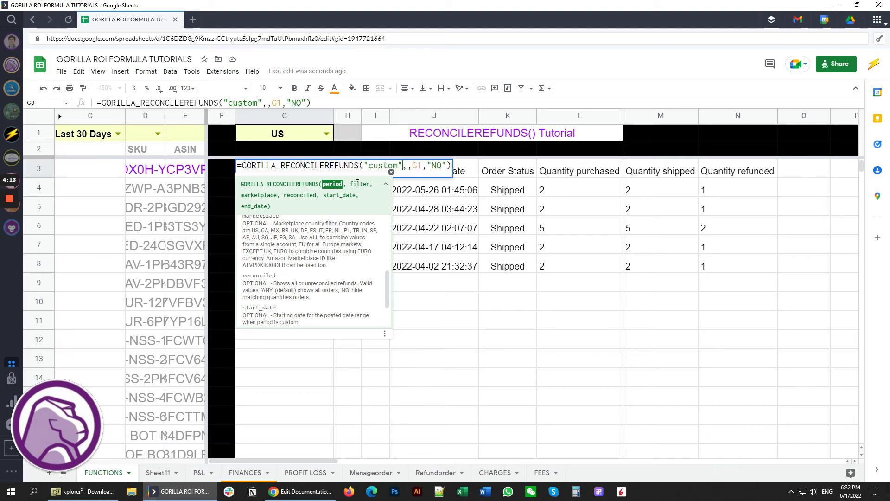
pyautogui.press('Left')
pyautogui.press('Left')
pyautogui.press('Left')
pyautogui.press('Left')
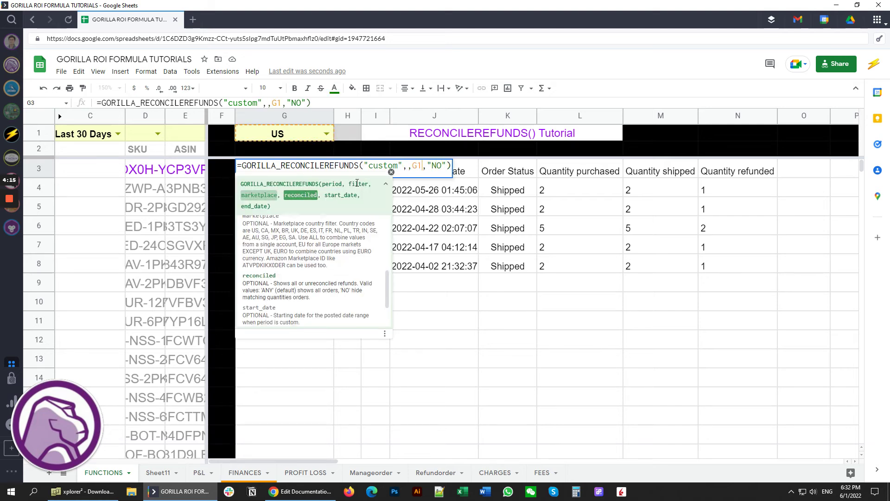
pyautogui.press('Right')
pyautogui.press('Right')
pyautogui.press('Right')
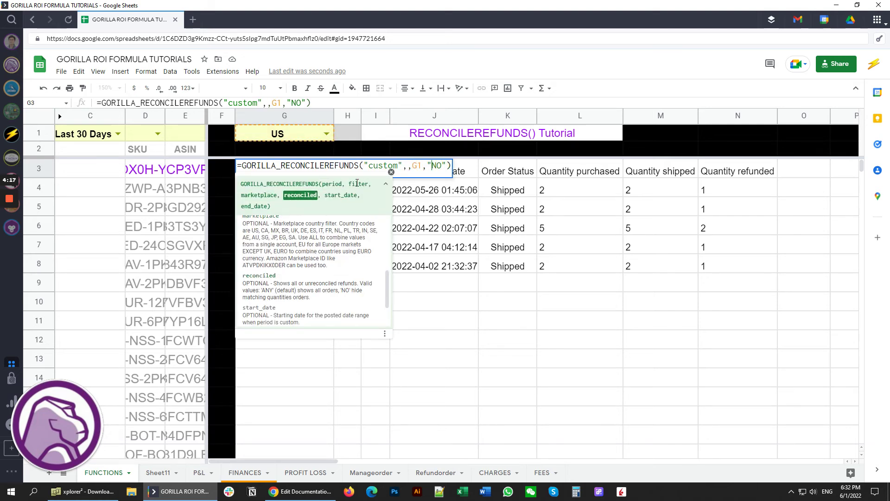
pyautogui.press('Right')
pyautogui.press('Right')
pyautogui.press('Right')
pyautogui.write(',')
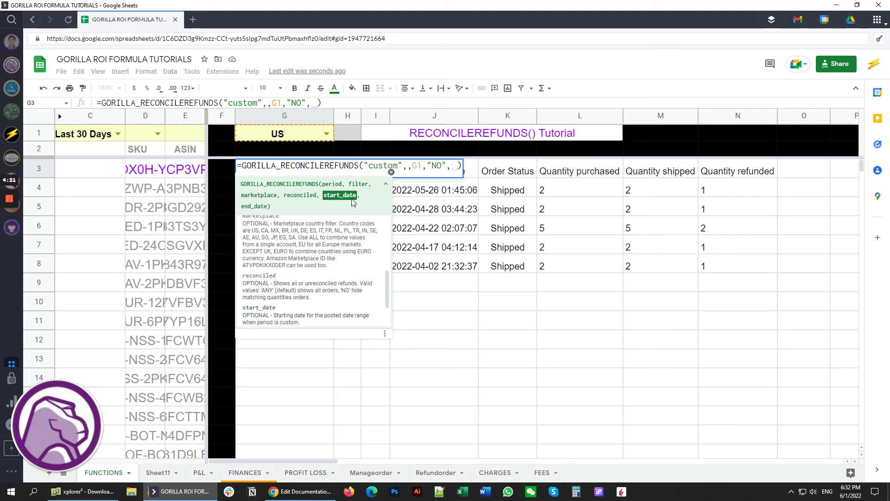
pyautogui.write('"2022"')
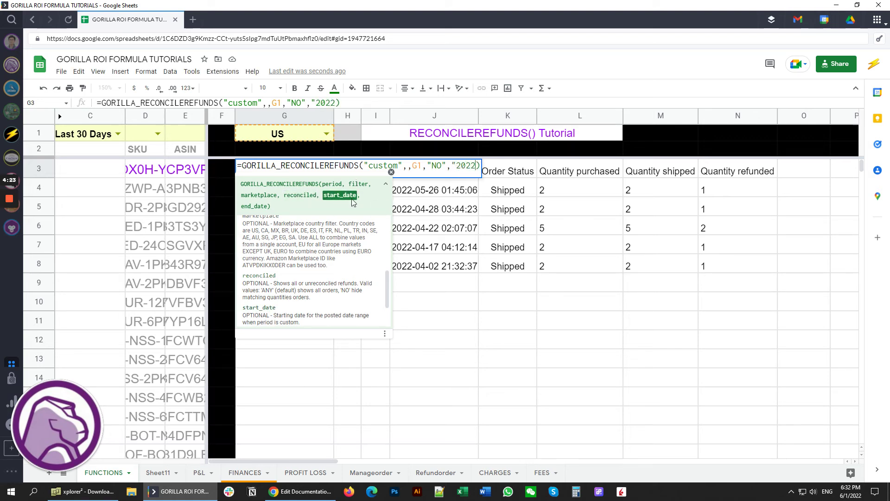
pyautogui.press('BackSpace')
pyautogui.write('-01-01",')
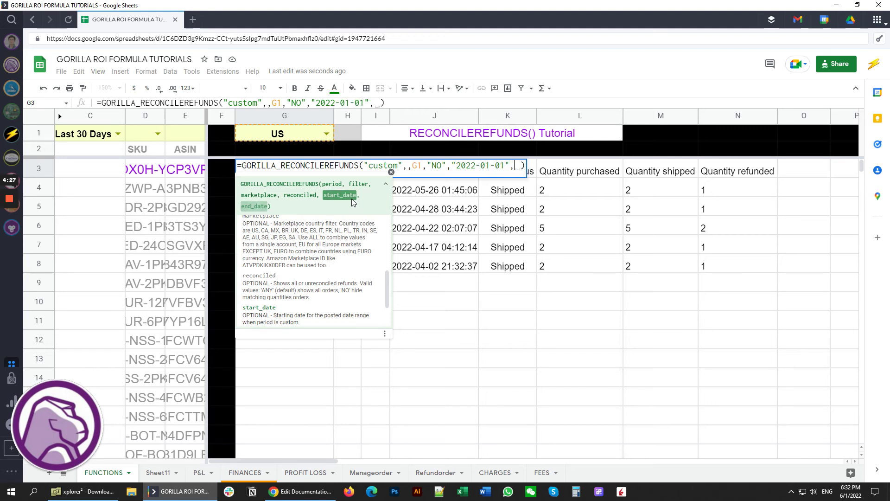
# Step: Add "2022-03-31" as the end_date argument, complete the formula and reselect G3
pyautogui.write('"2022')
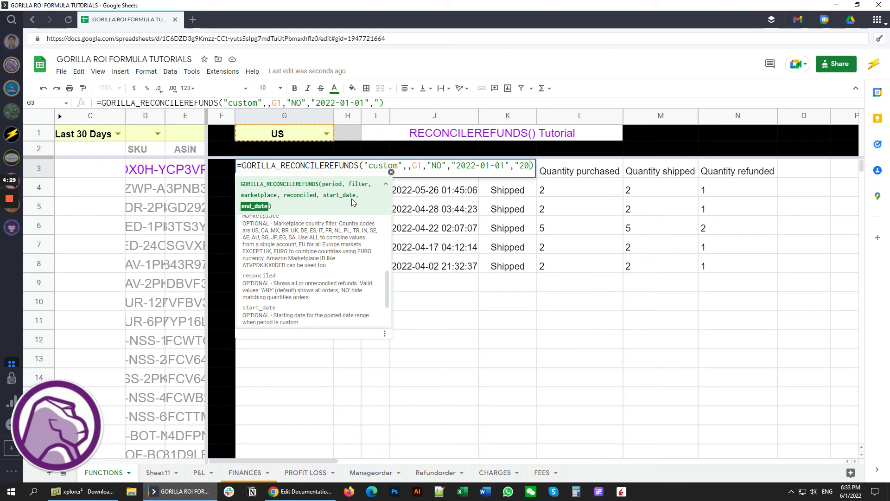
pyautogui.write('-03-31"')
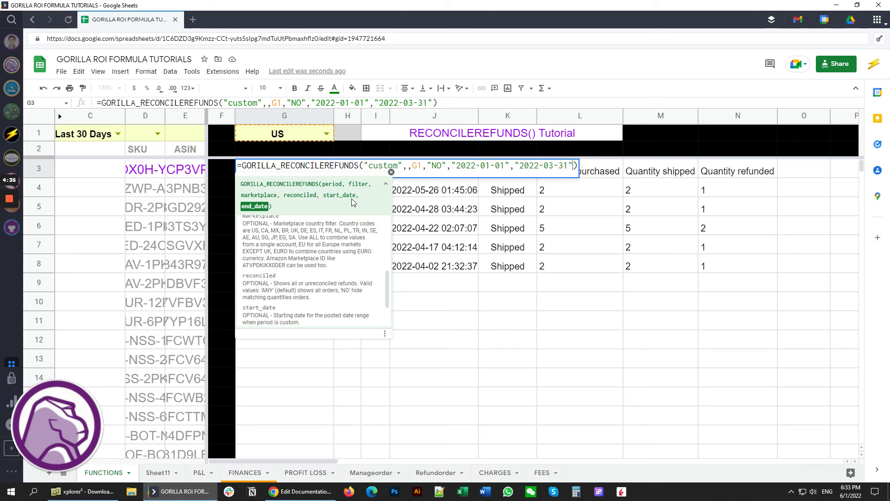
pyautogui.press('Return')
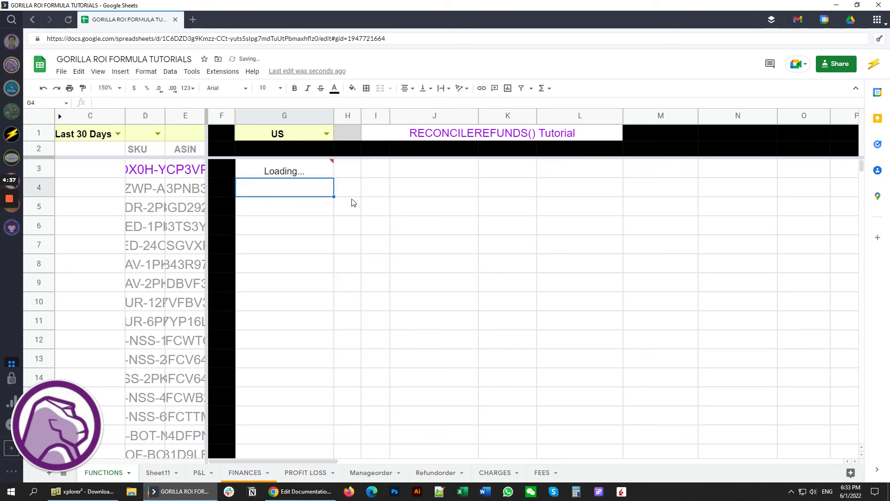
pyautogui.press('Up')
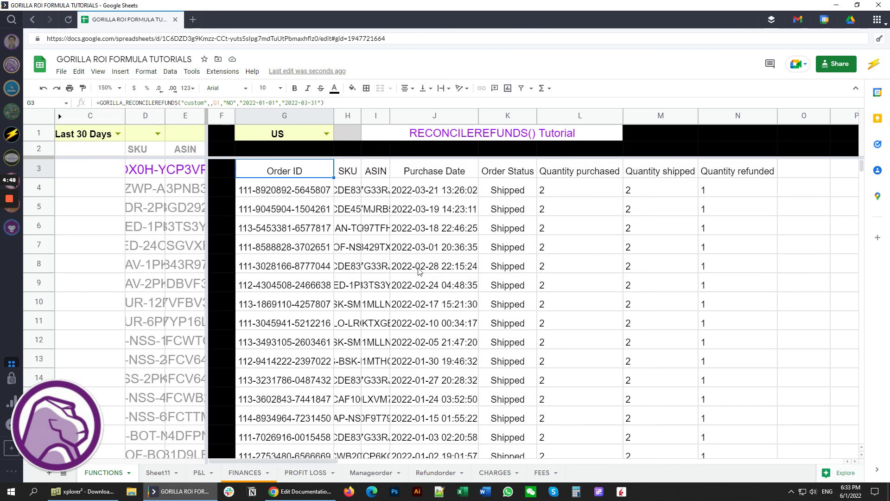
# Step: Review the custom-period order list and its refunded quantities against the purchased and shipped ones
pyautogui.click(761, 226)
pyautogui.scroll(-5, 681, 297)
pyautogui.scroll(4, 728, 294)
pyautogui.scroll(2, 727, 294)
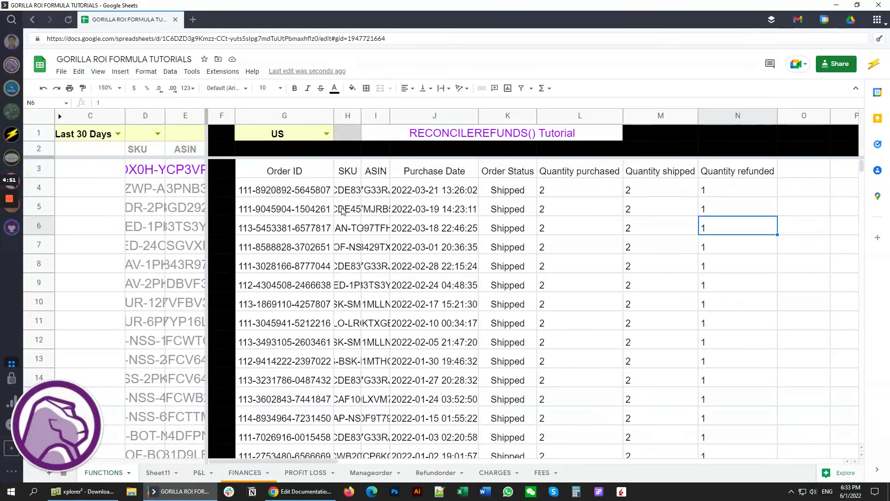
pyautogui.click(294, 174)
pyautogui.scroll(-10, 747, 272)
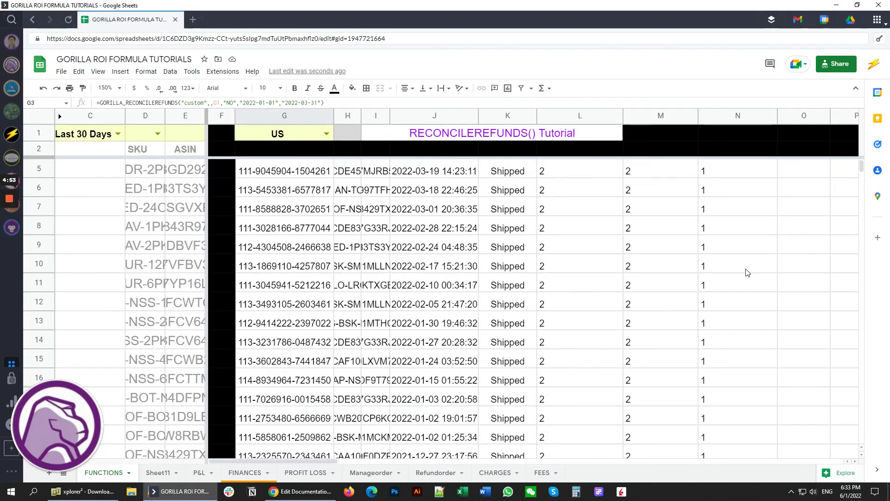
pyautogui.scroll(10, 749, 274)
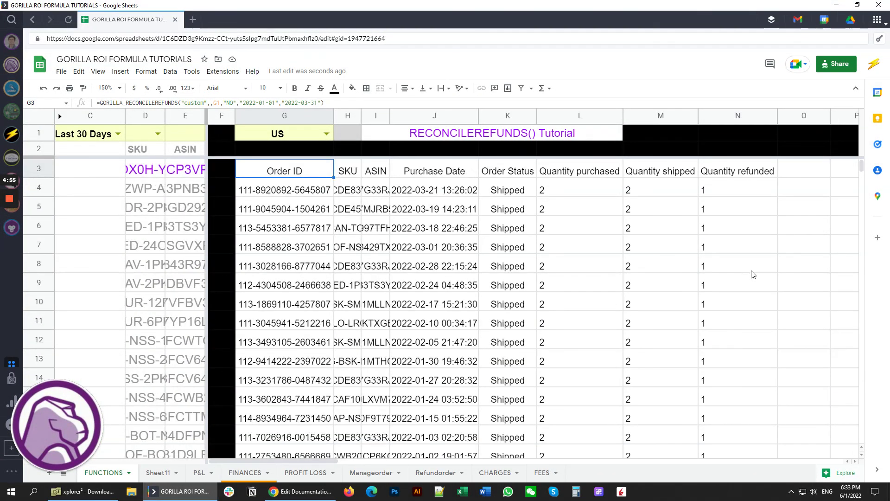